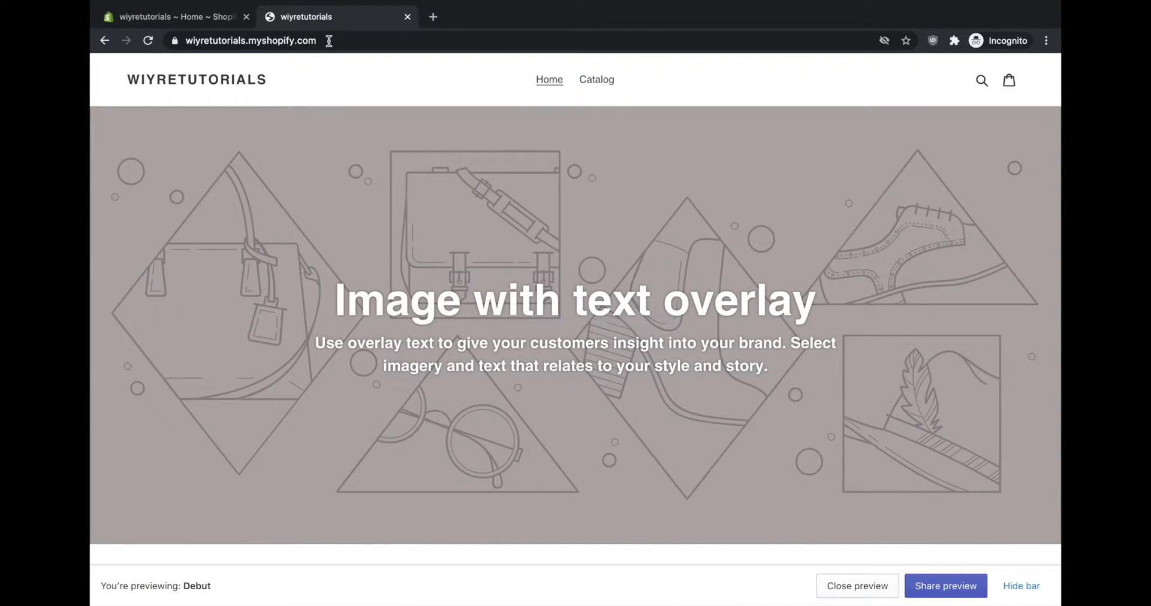
Step: Select the storefront's myshopify web address in the address bar
drag(331, 40, 184, 39)
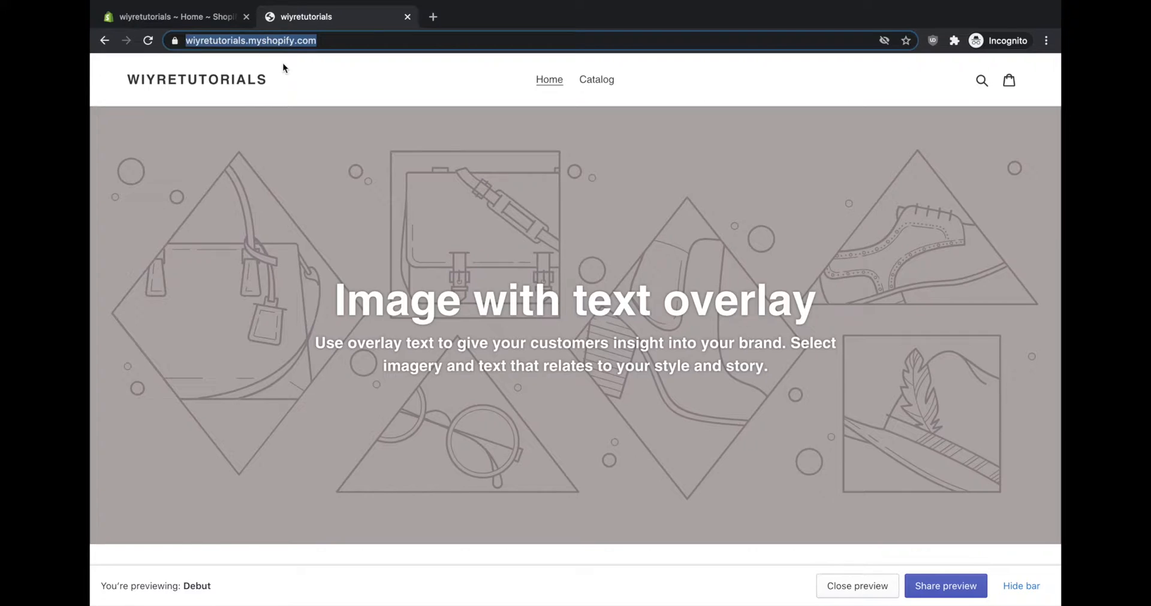
Step: Reach the Store name setting under Settings > General in the admin
click(186, 20)
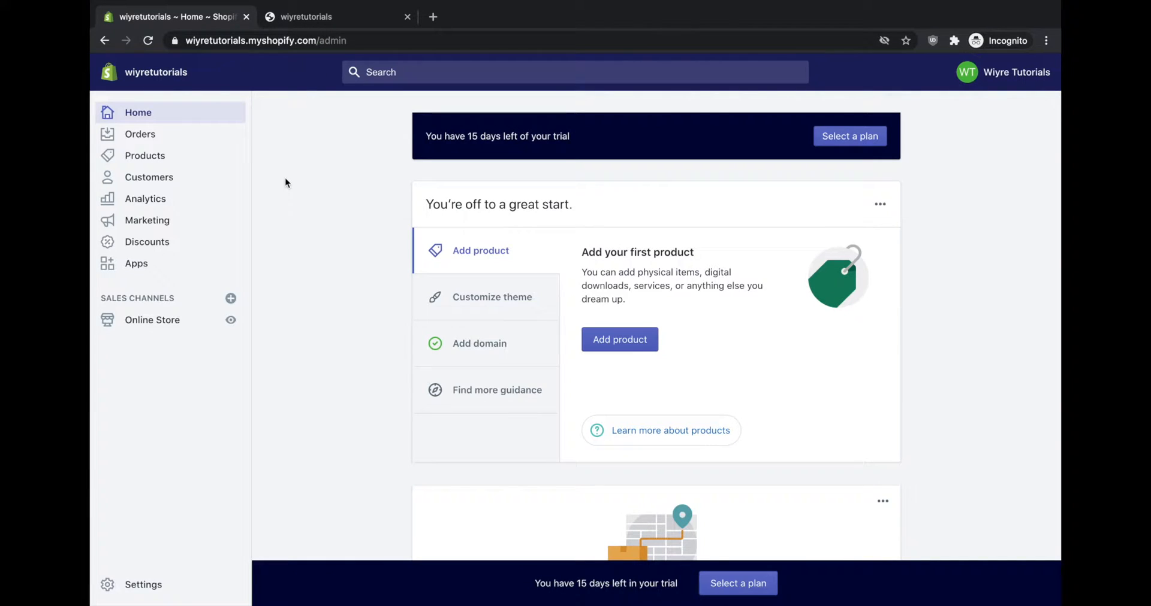
click(135, 585)
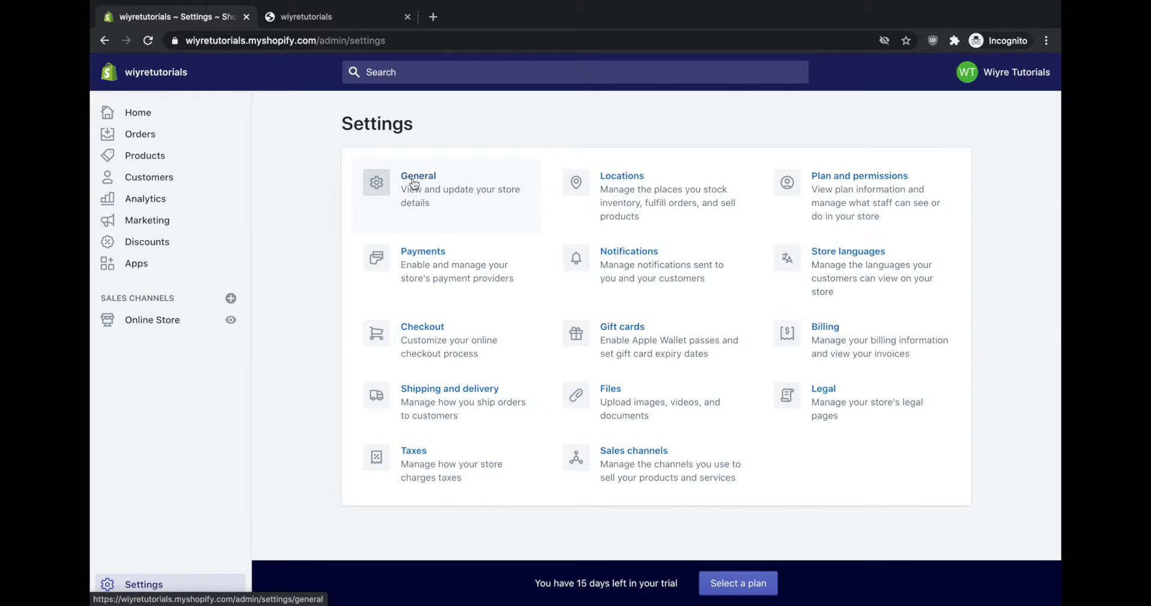
click(413, 183)
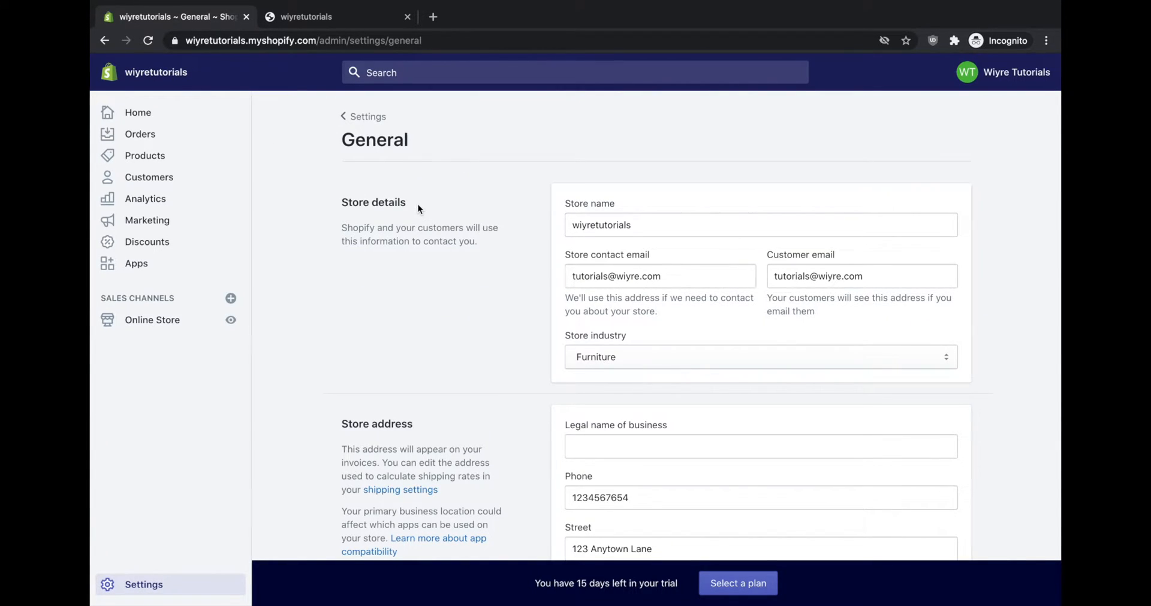
drag(583, 207, 621, 204)
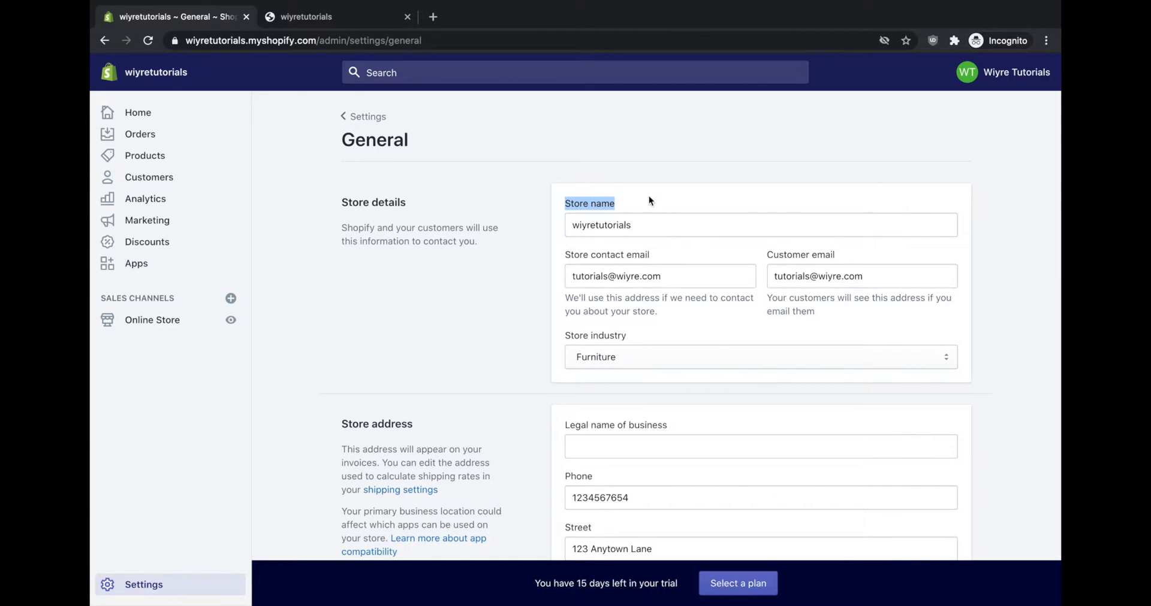
Step: Replace the store name with 'Wiyre Tutorials New' and save it
double_click(640, 226)
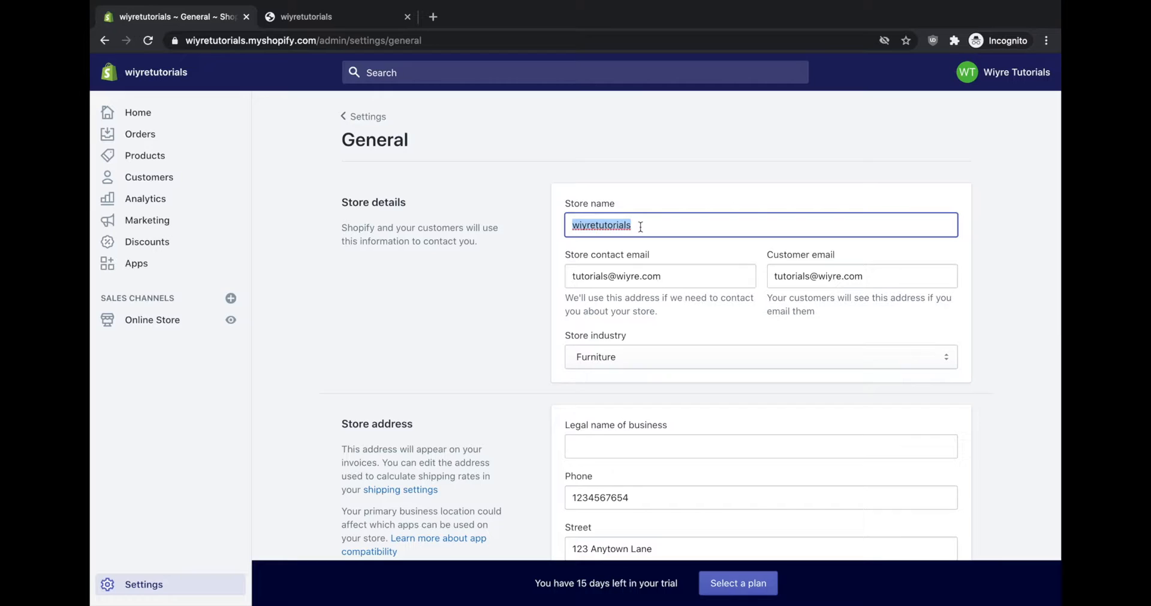
text(Wiyre Tutorials )
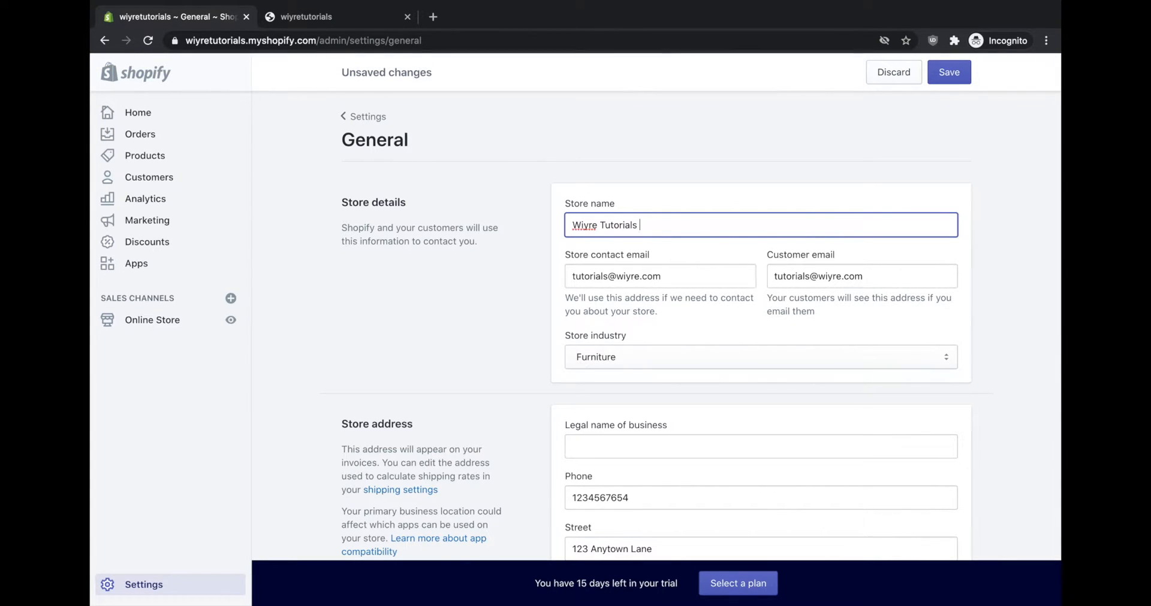
text(New)
click(368, 283)
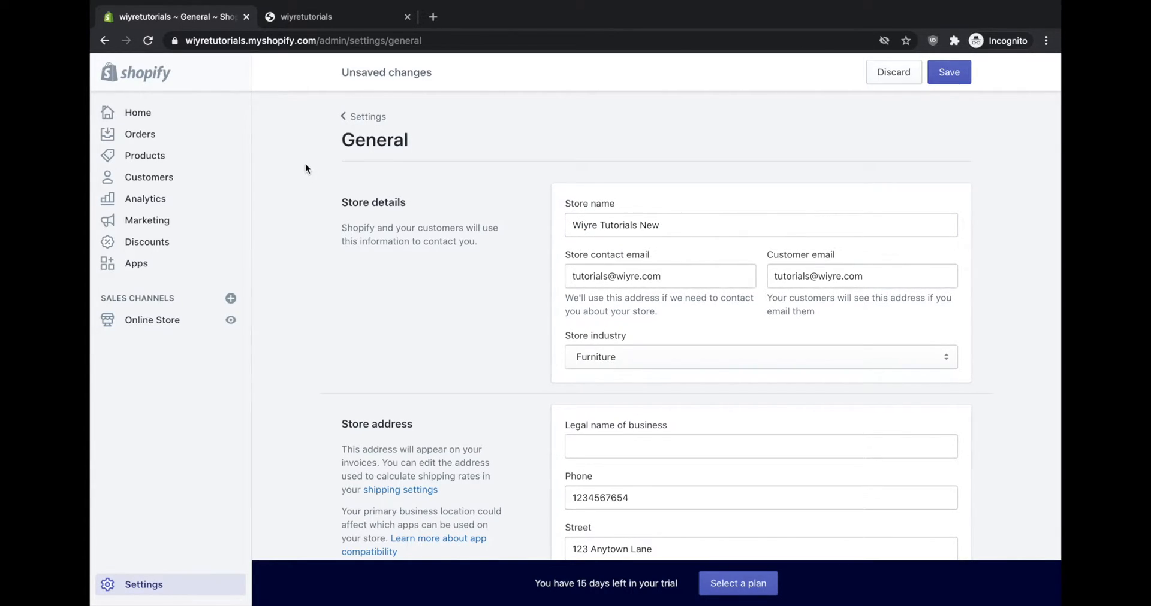
click(951, 76)
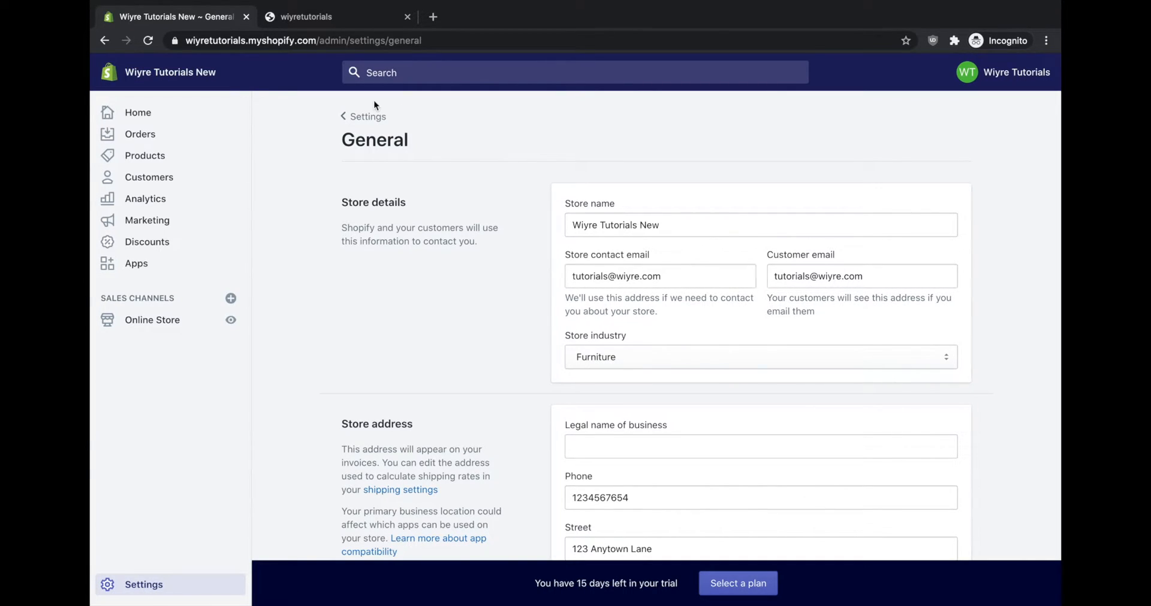
Step: Reload the storefront to show WIYRE TUTORIALS NEW, then return to the admin settings
click(311, 16)
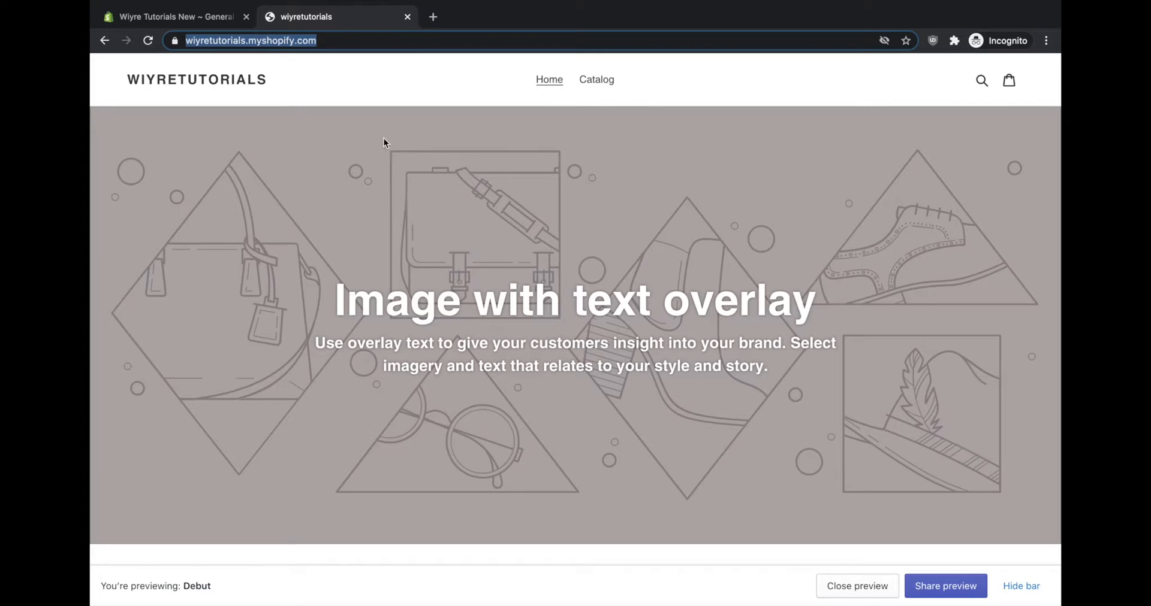
key(Return)
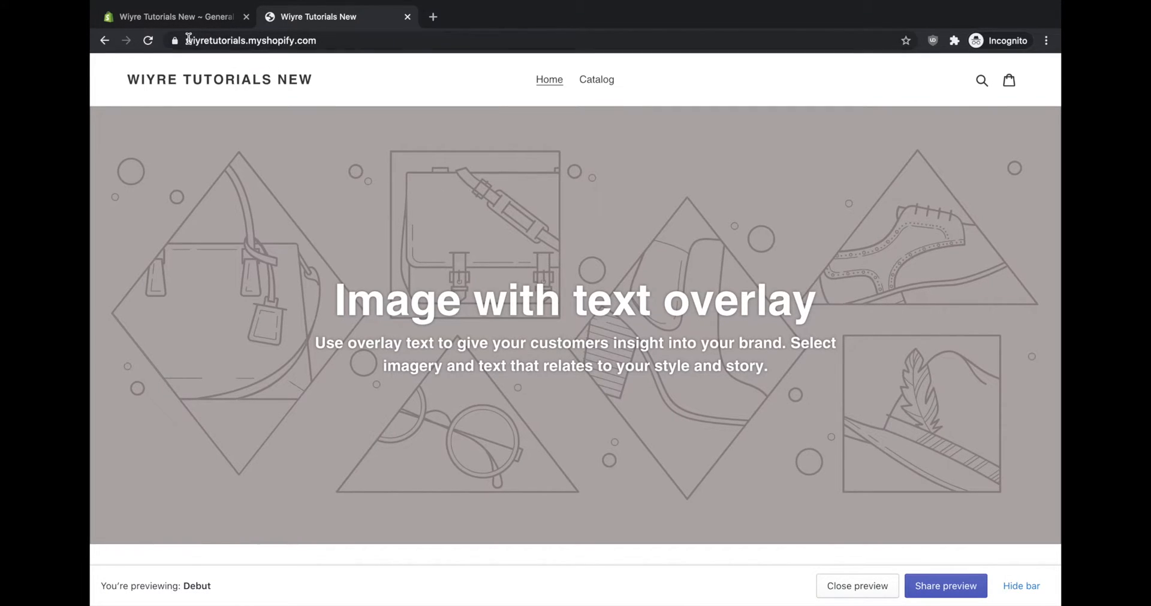
drag(185, 39, 331, 40)
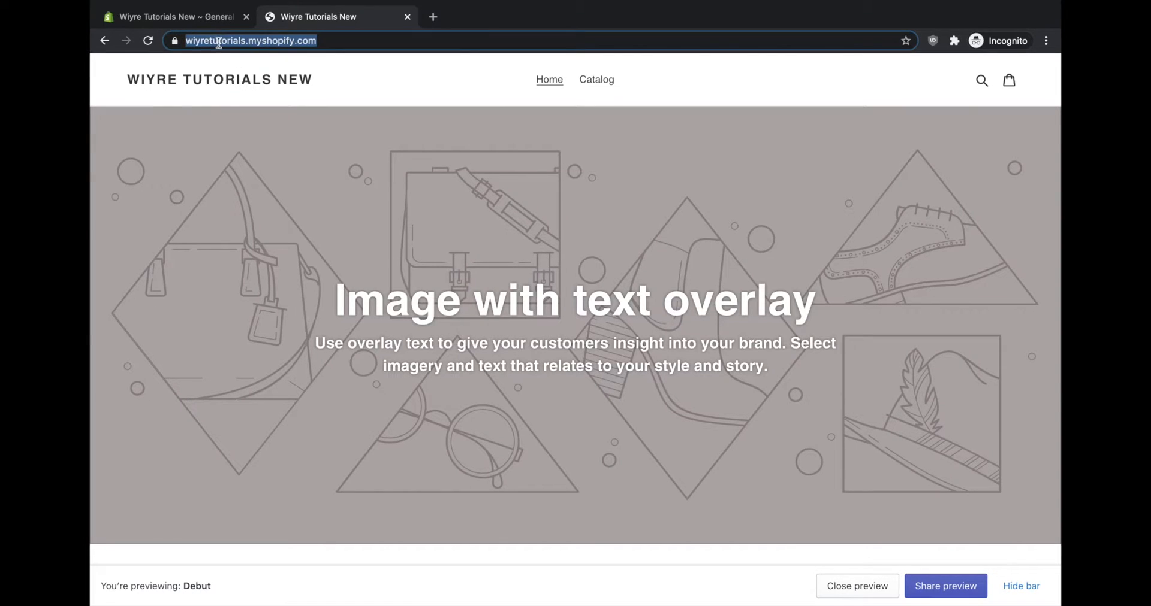
click(189, 24)
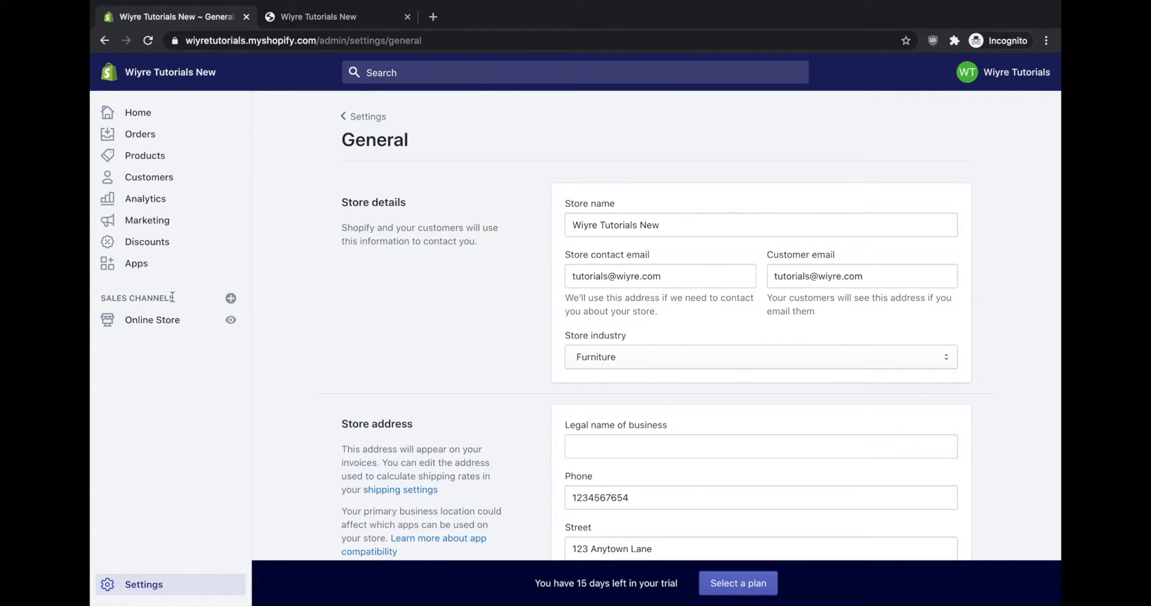
Step: Check the Buy new domain page under Online Store > Domains, then return to the domains list
click(144, 322)
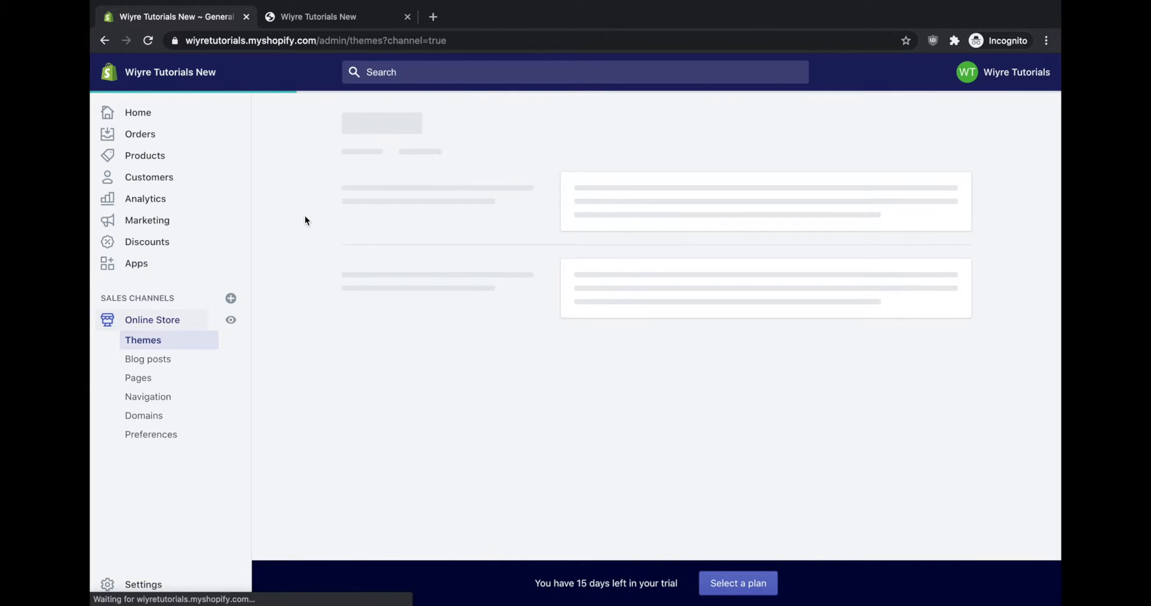
click(144, 416)
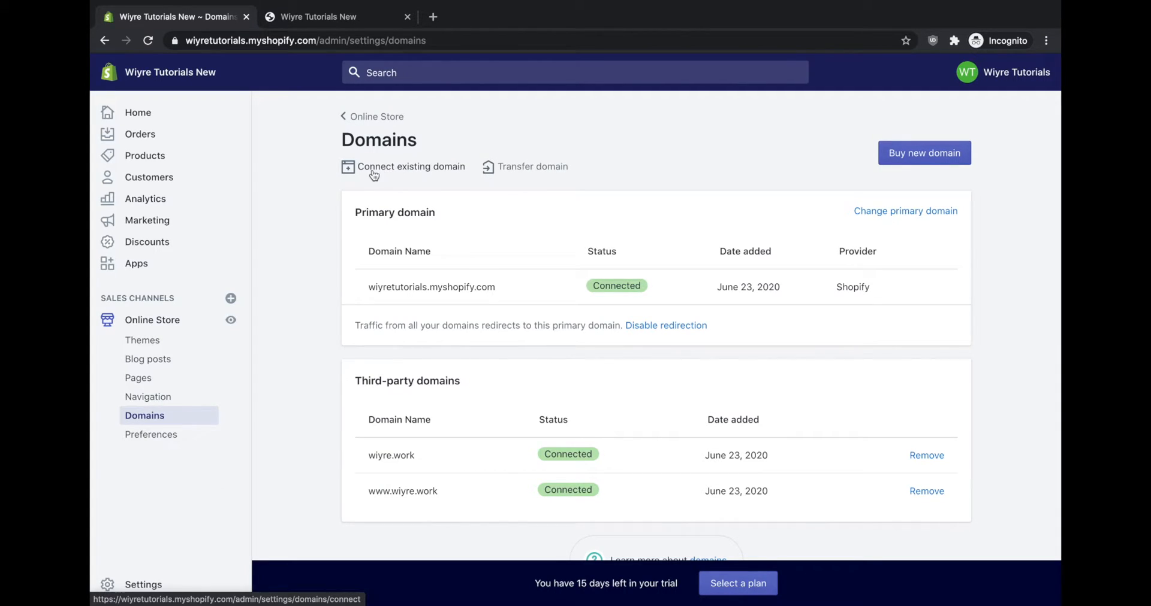
click(924, 153)
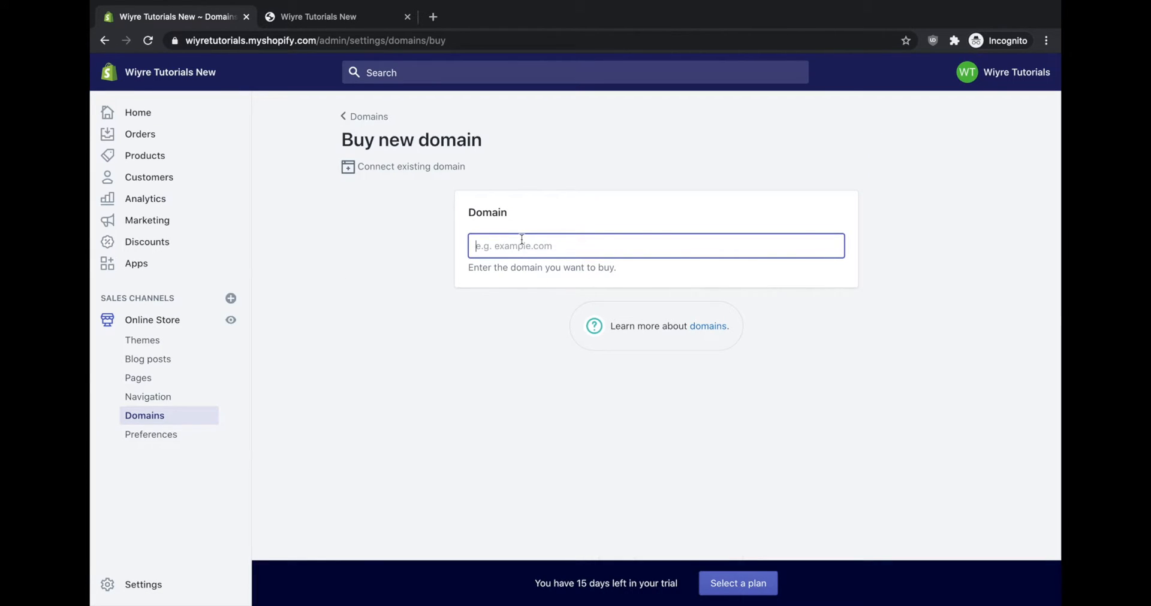
text(w)
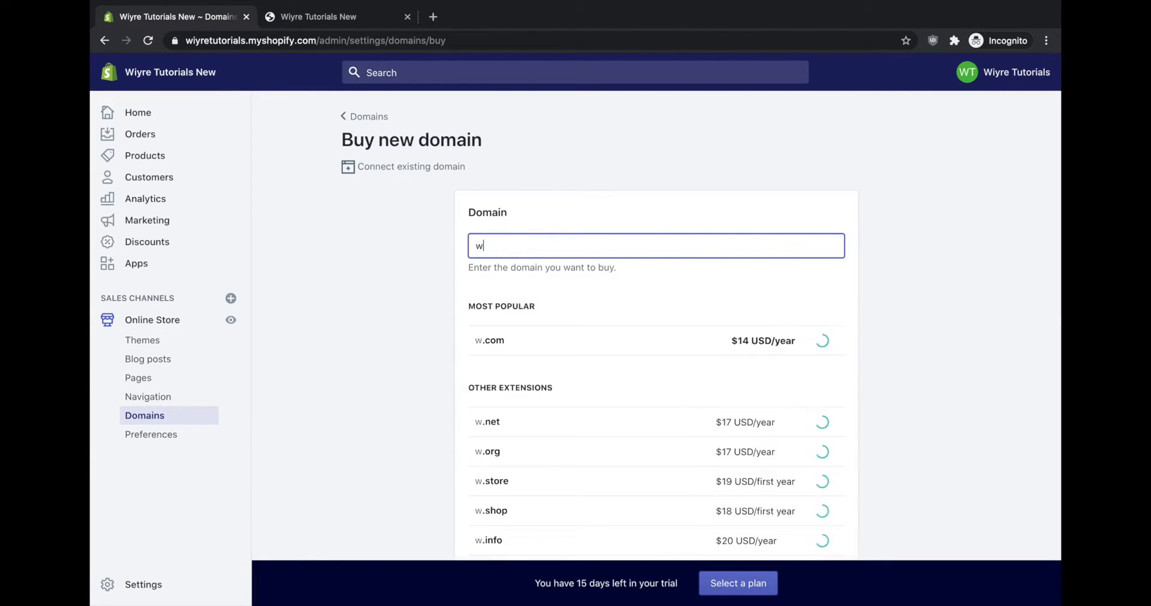
text(iyre)
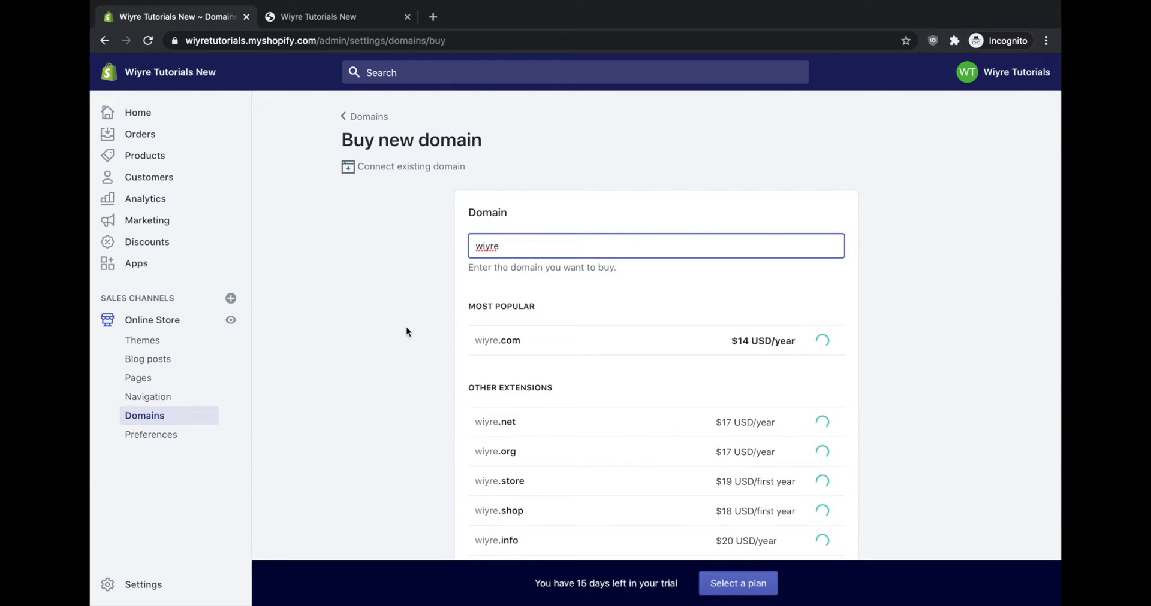
scroll(405, 327, down, 1)
scroll(425, 323, down, 1)
scroll(415, 317, down, 1)
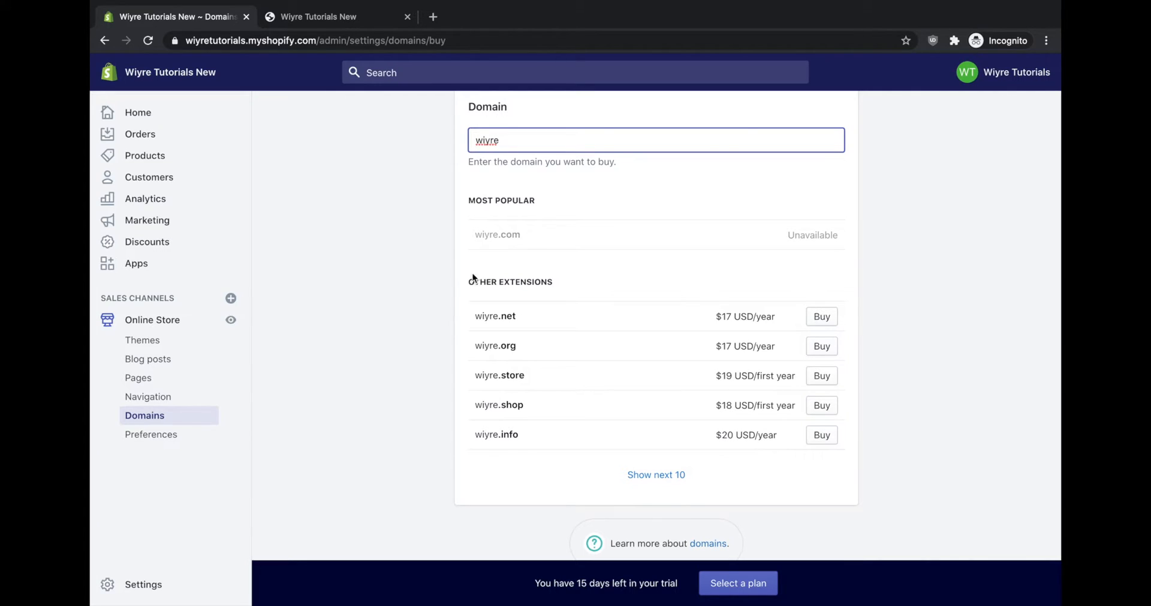
scroll(480, 261, up, 2)
scroll(481, 262, up, 1)
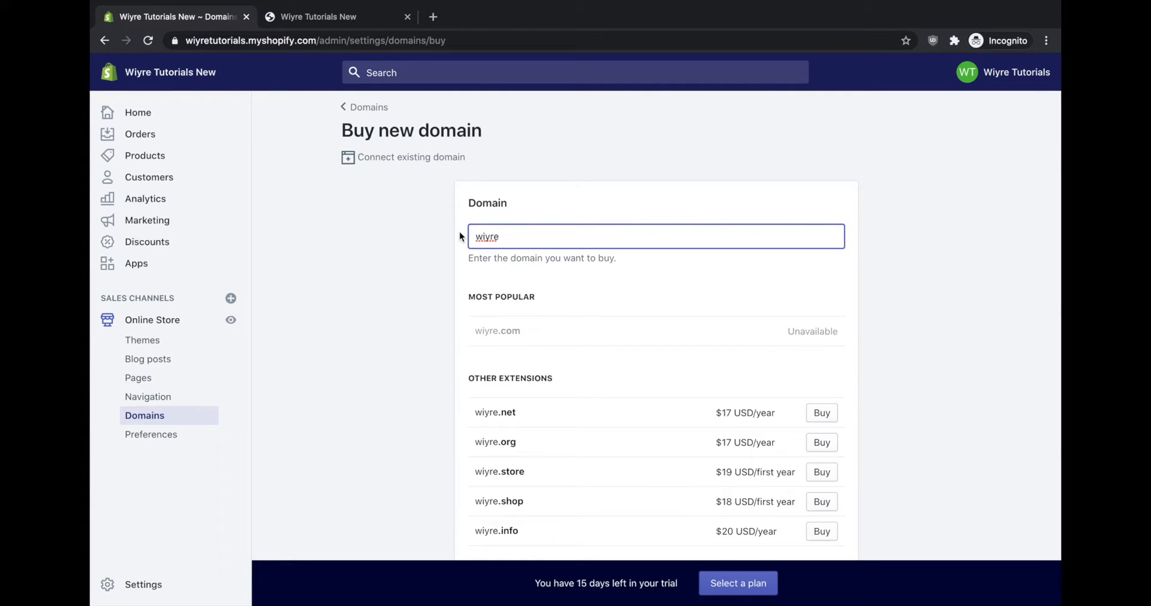
scroll(459, 235, down, 2)
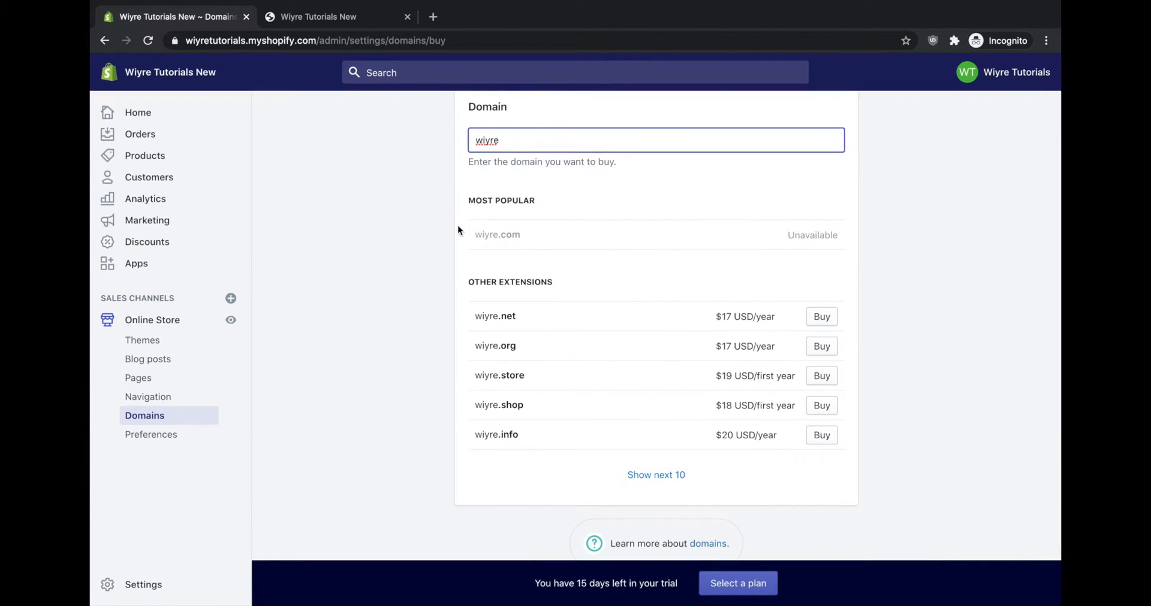
scroll(459, 222, up, 2)
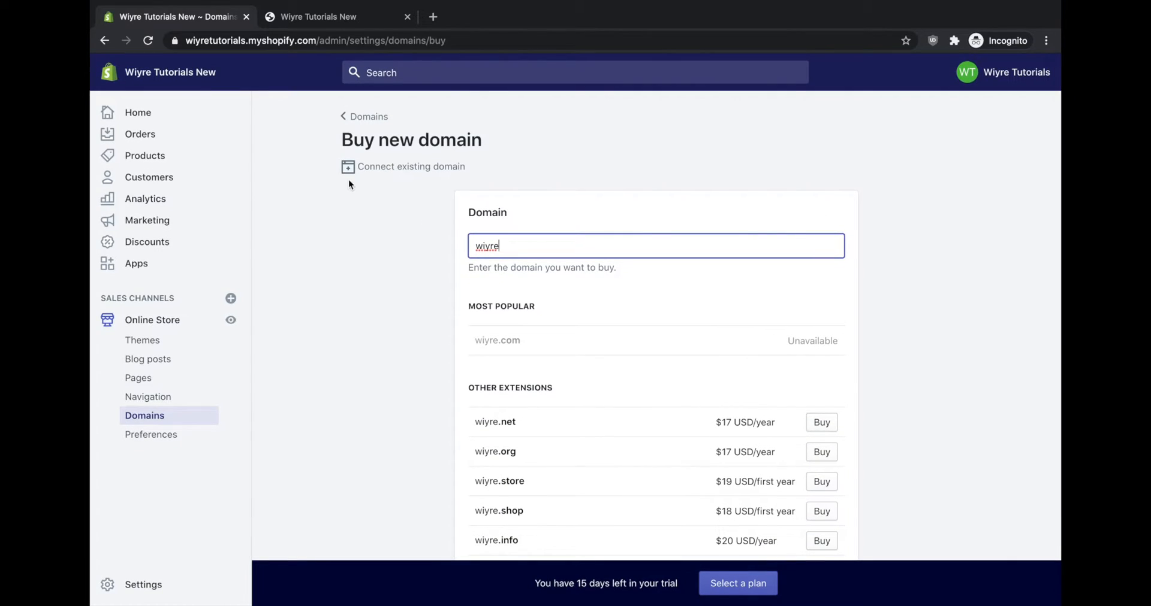
click(364, 117)
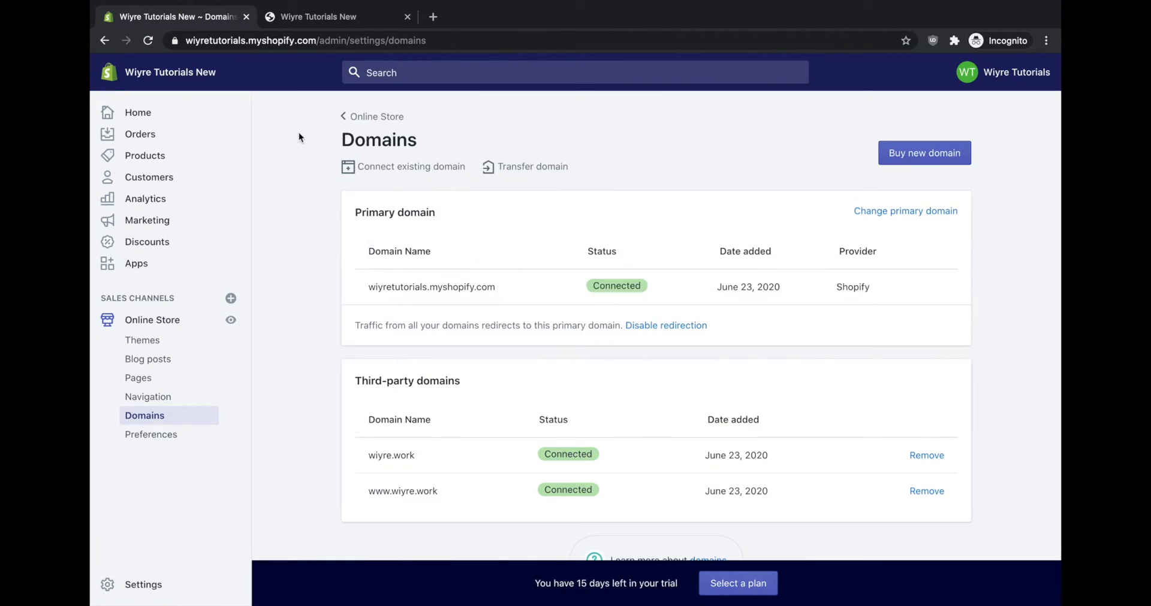
click(251, 40)
double_click(312, 41)
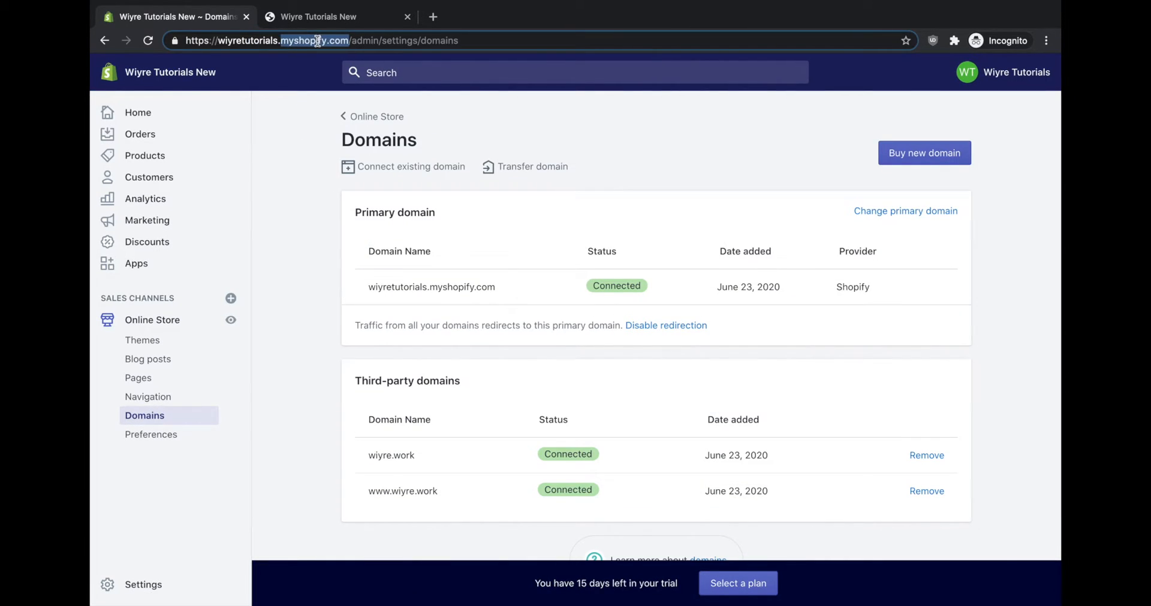
click(304, 157)
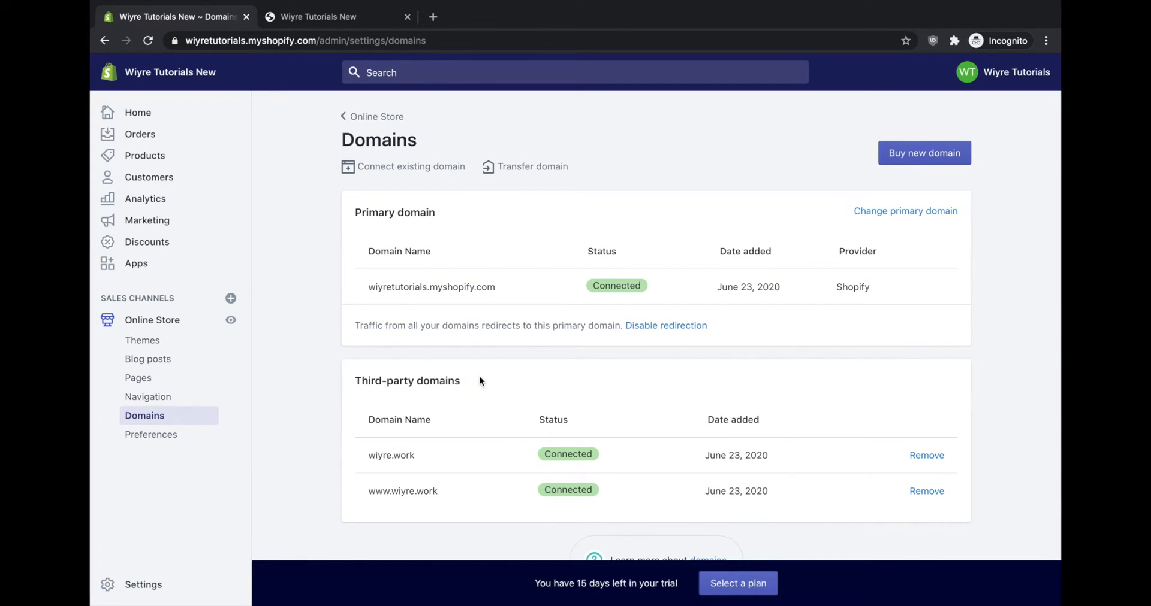
click(437, 460)
Step: Change the primary domain to the third-party domain wiyre.work and save
click(893, 214)
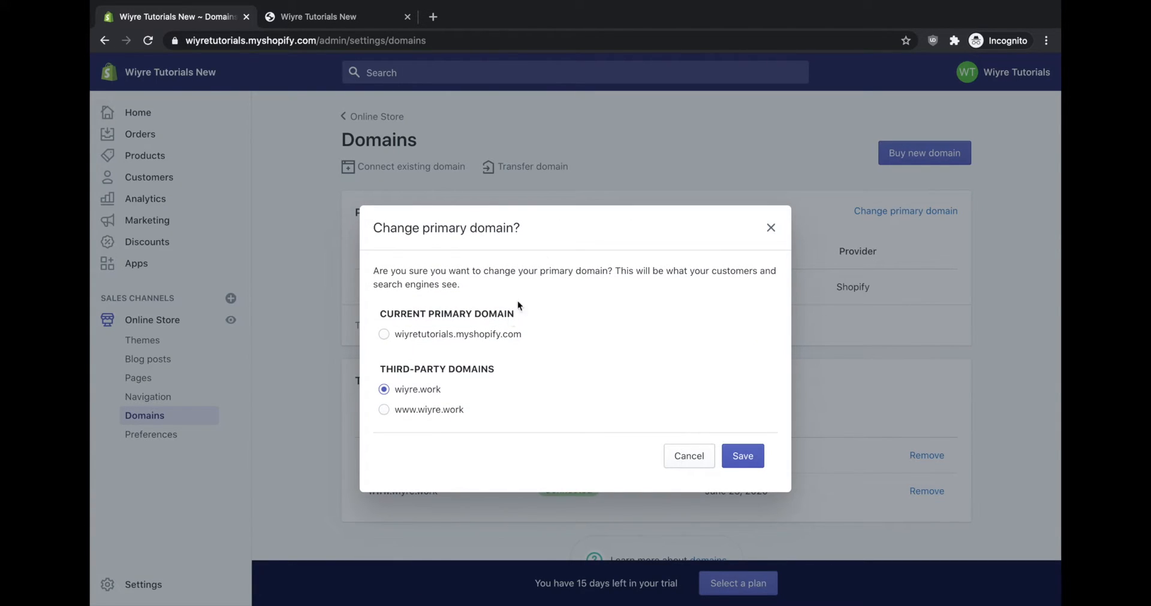
drag(379, 369, 465, 369)
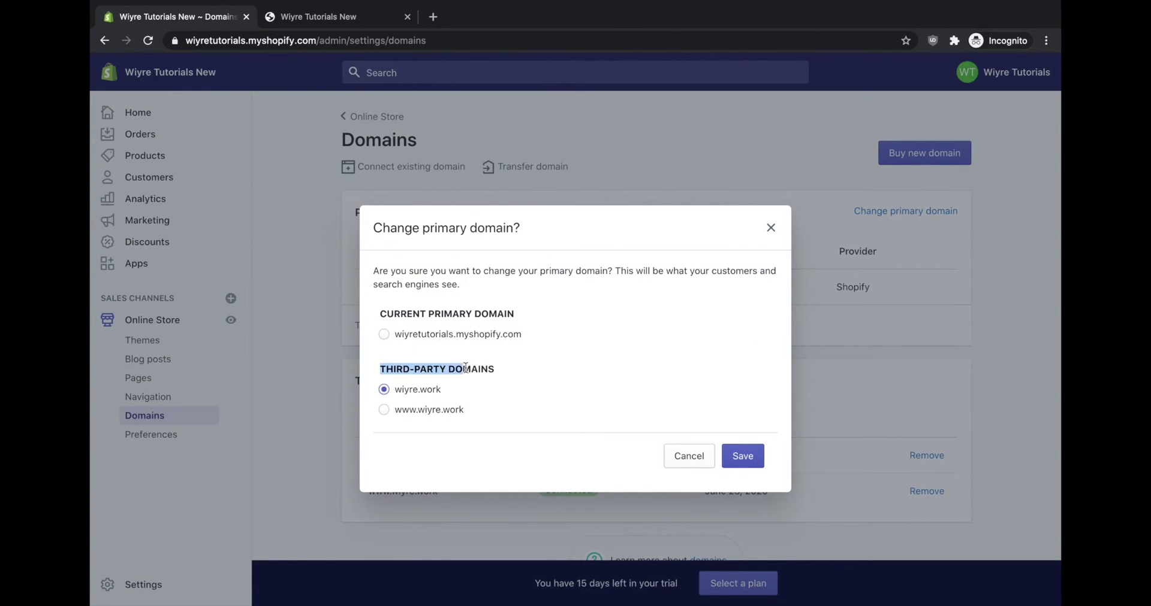
click(509, 366)
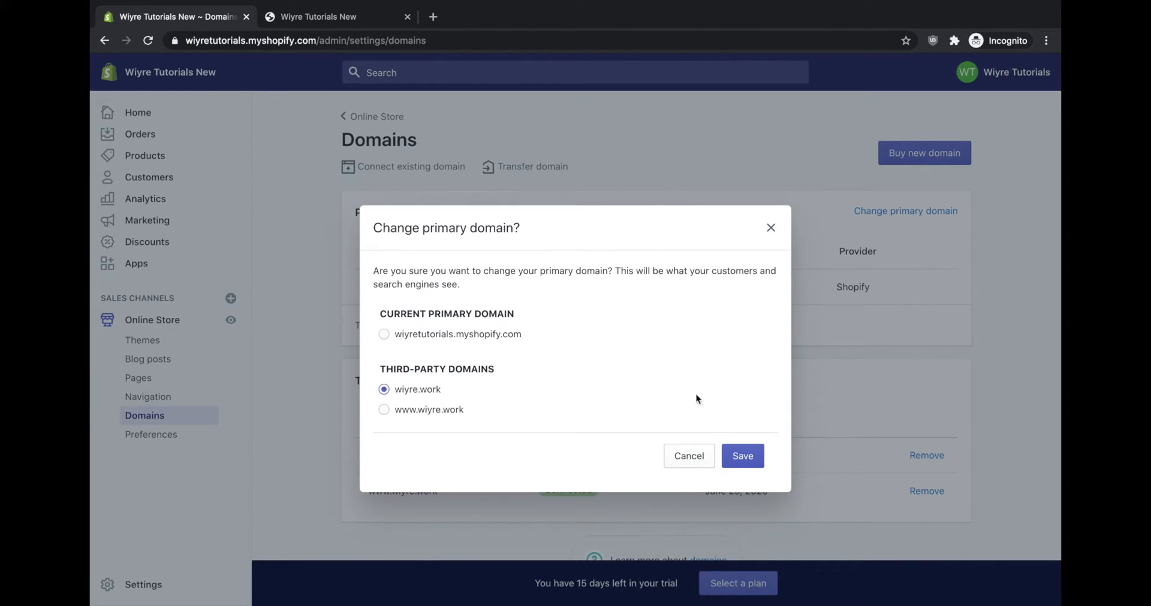
click(740, 456)
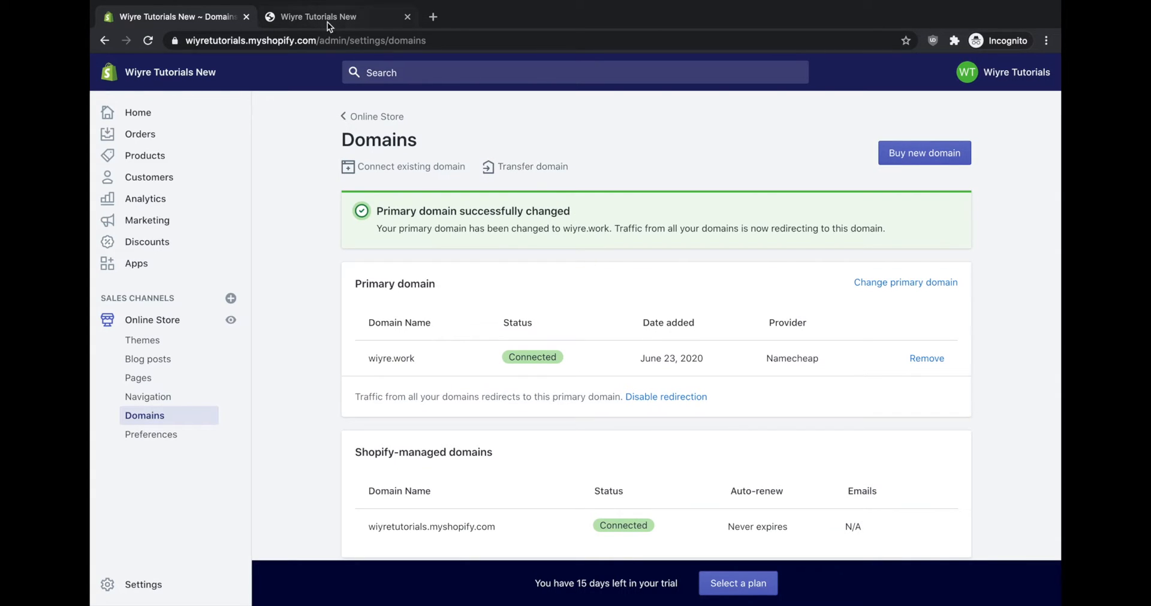
Step: Visit wiyre.work in the second tab and enter the store past the coming-soon page
click(326, 17)
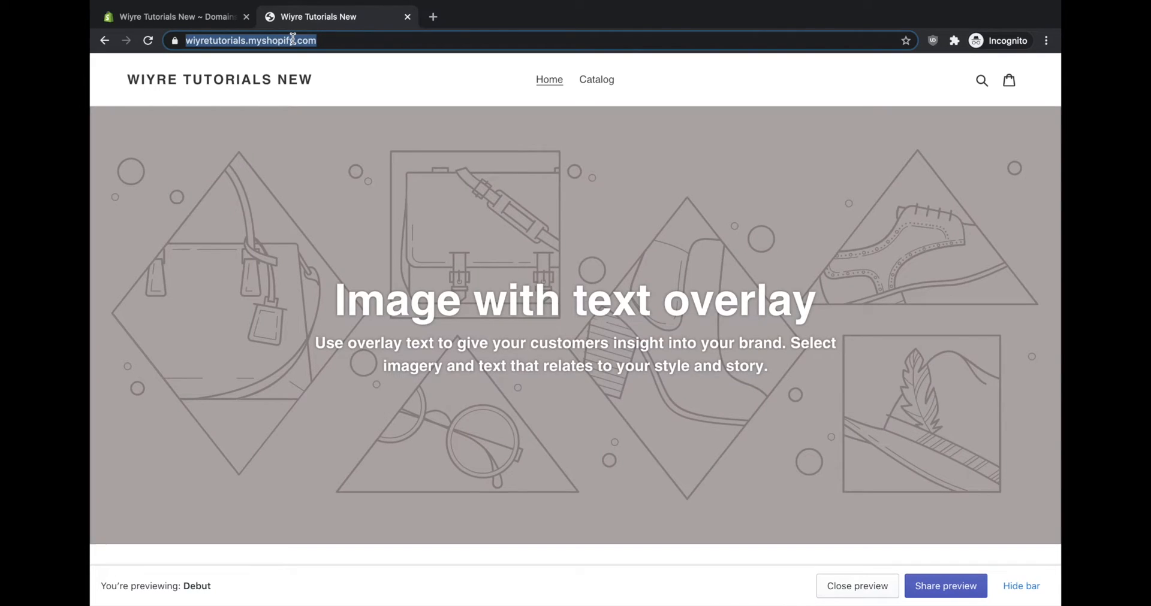
text(wiyre.work)
key(Return)
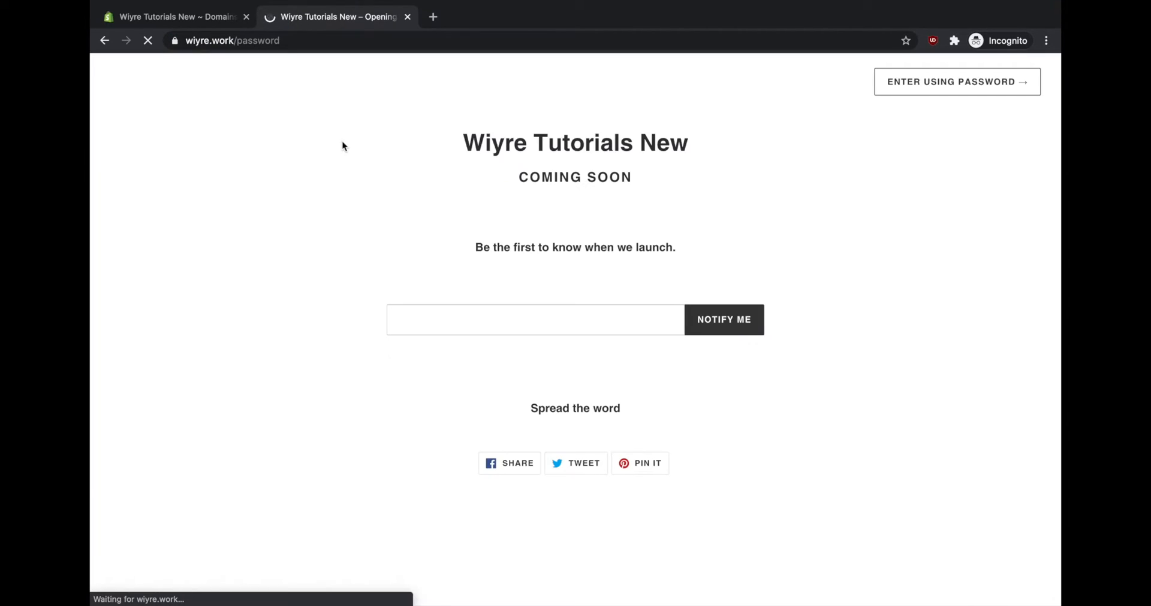
click(960, 81)
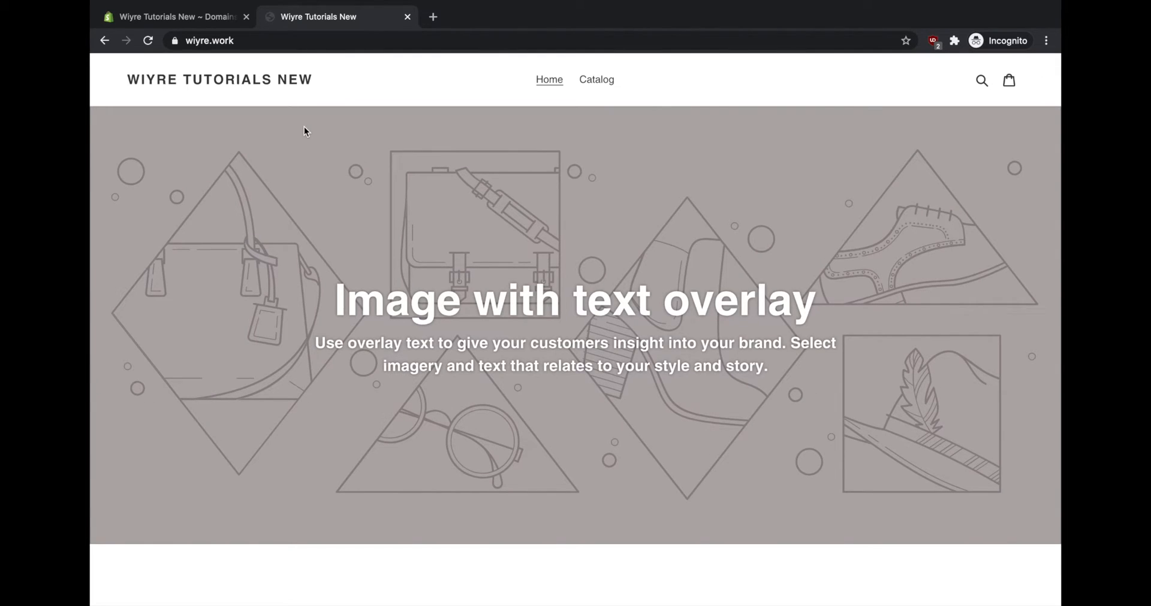
Step: Highlight the wiyretutorials.myshopify.com address in the Domains admin tab
click(180, 16)
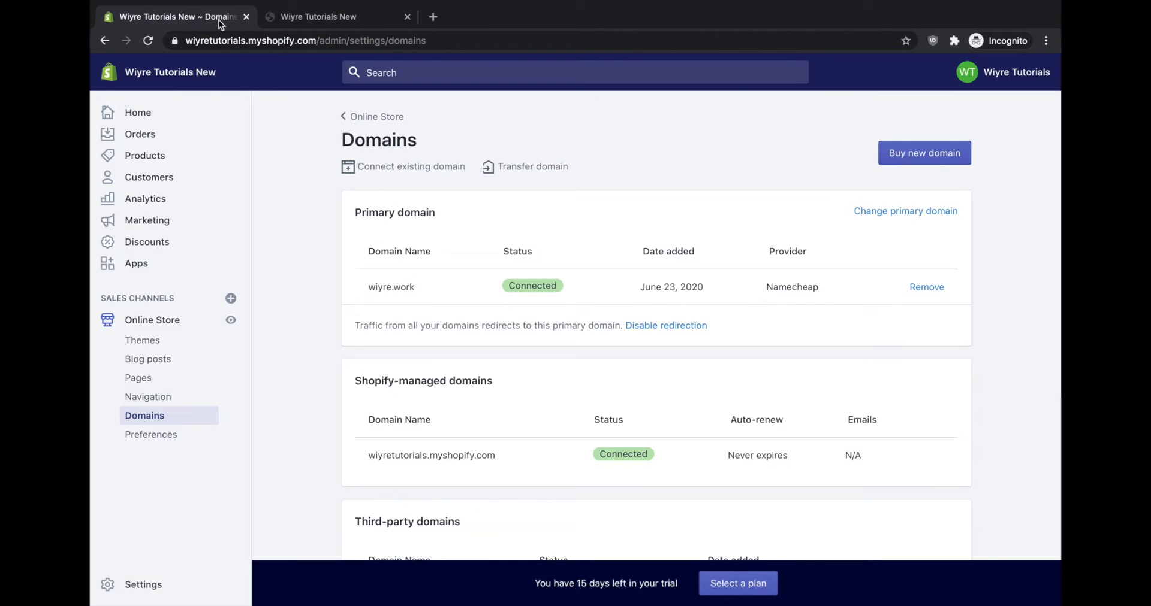
drag(186, 39, 316, 41)
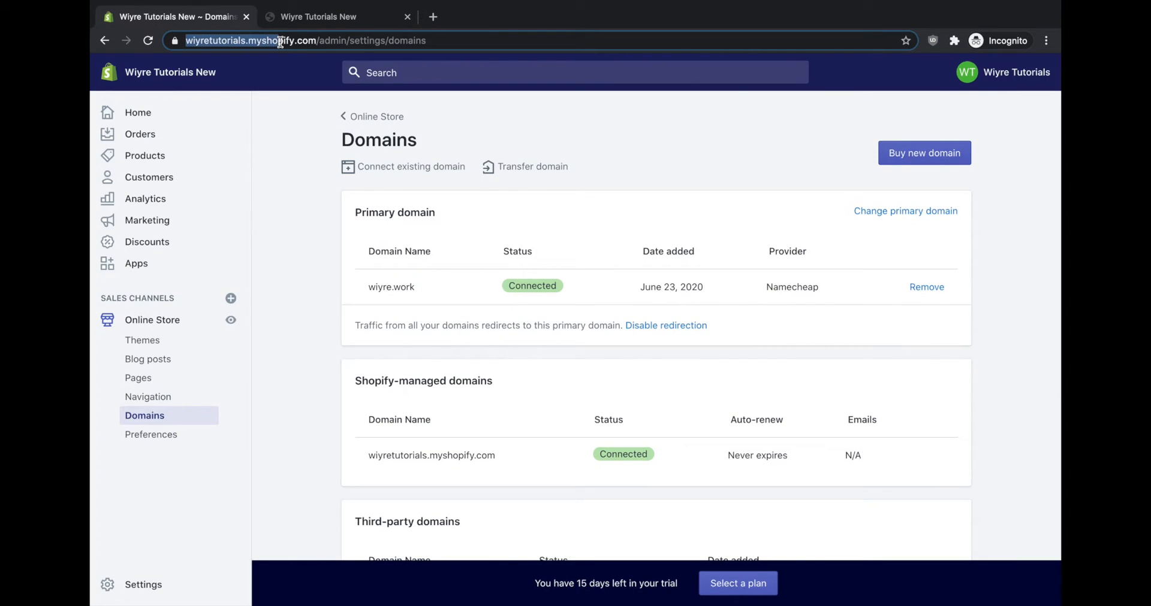
click(217, 39)
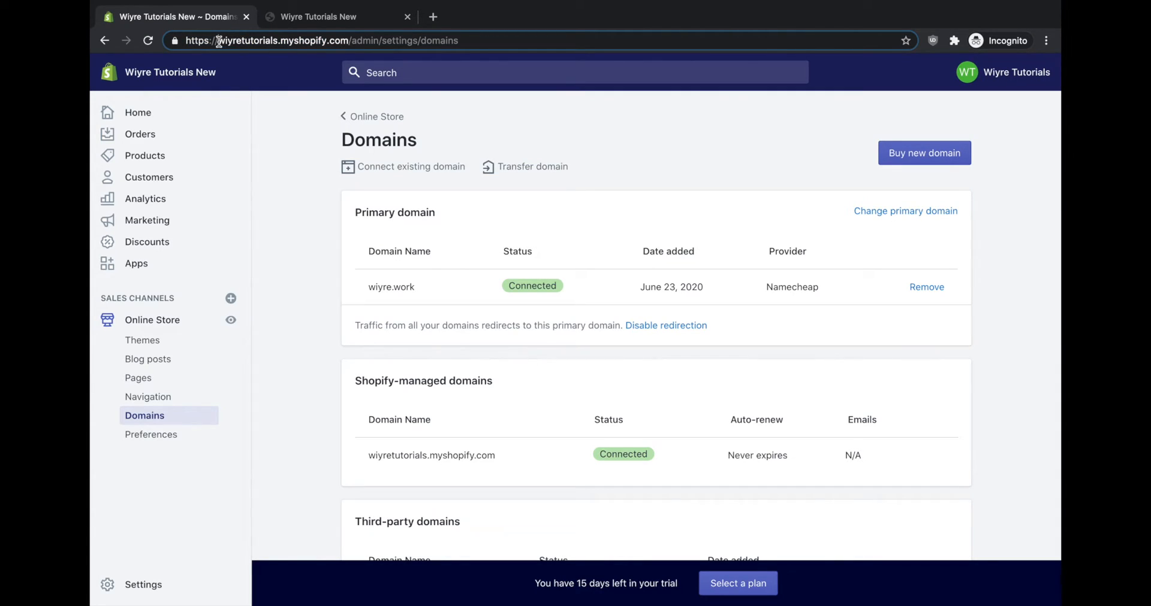
drag(217, 40, 348, 39)
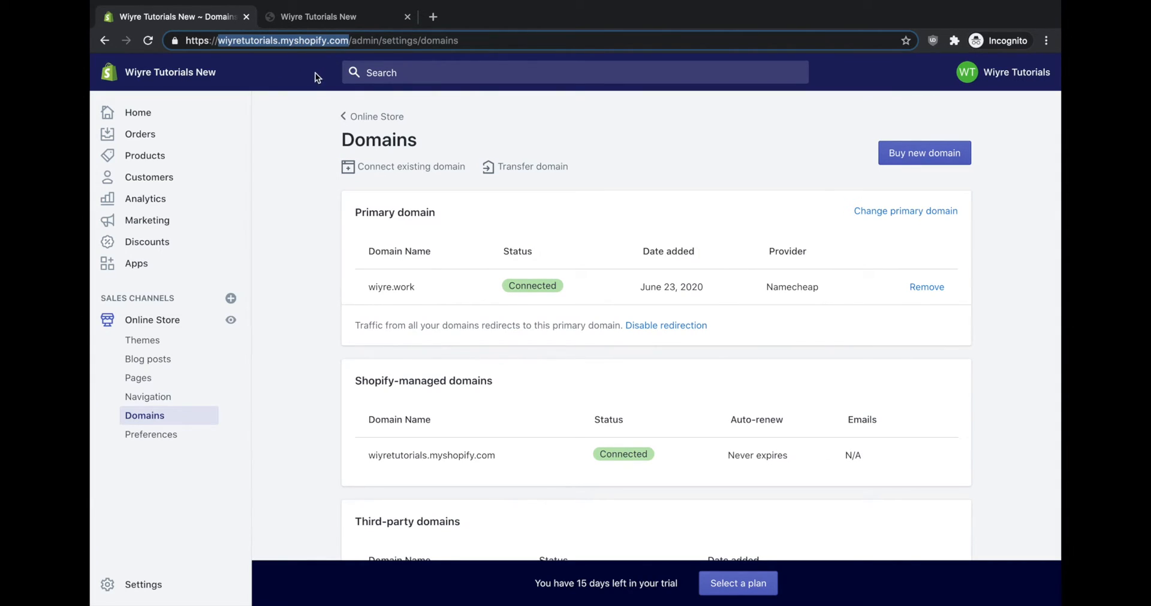
Step: Visit wiyre.work/admin in the second tab, redirecting to the Shopify admin home
click(334, 16)
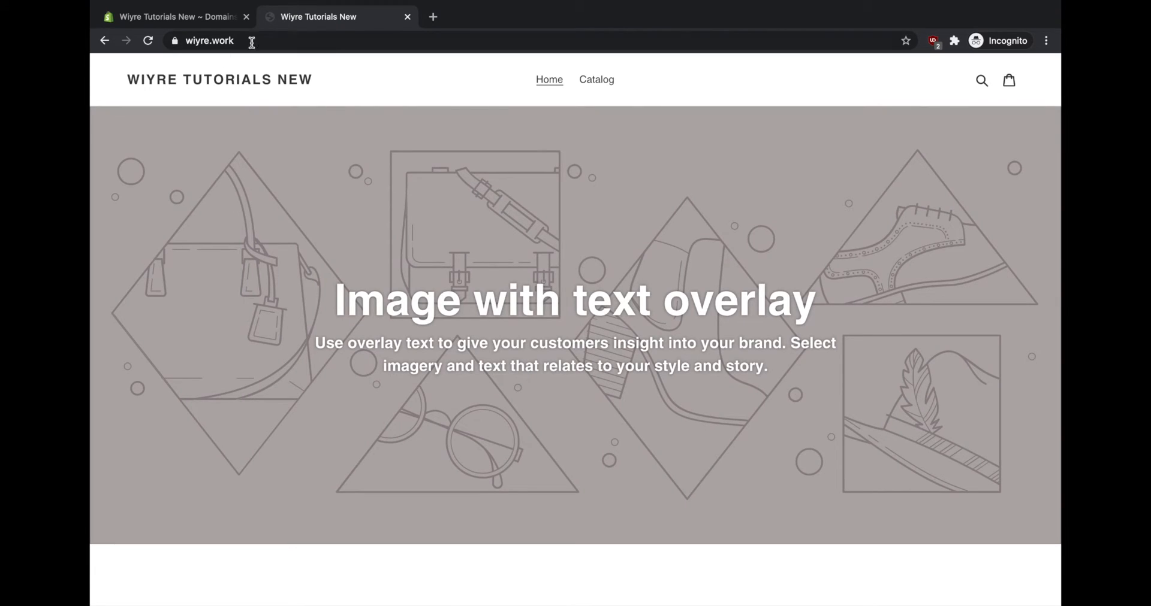
click(297, 41)
click(337, 40)
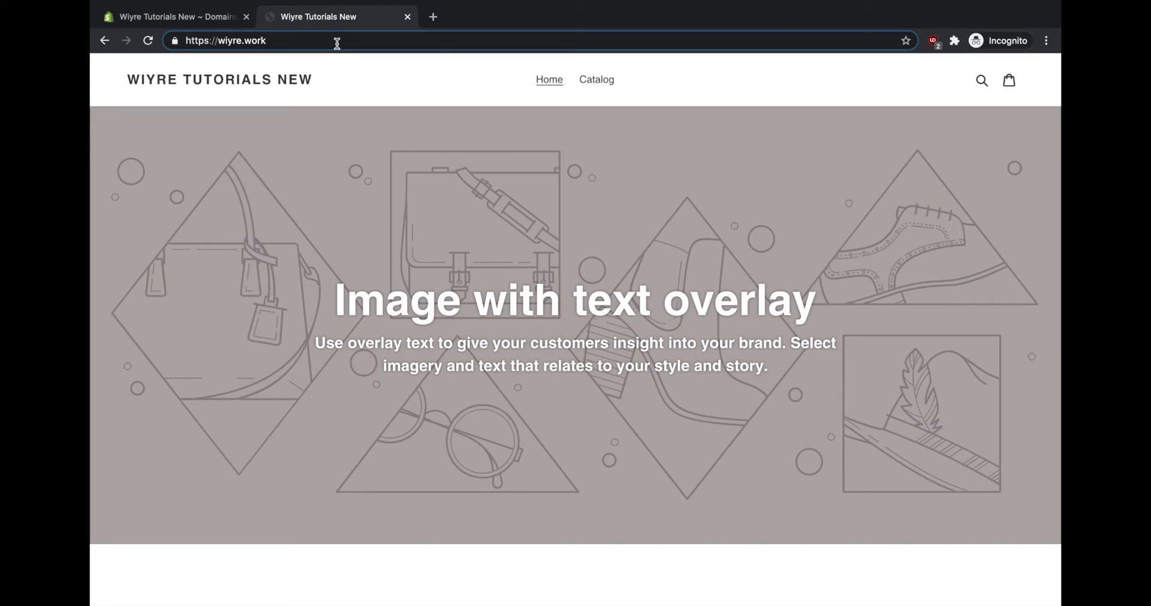
text(/admin)
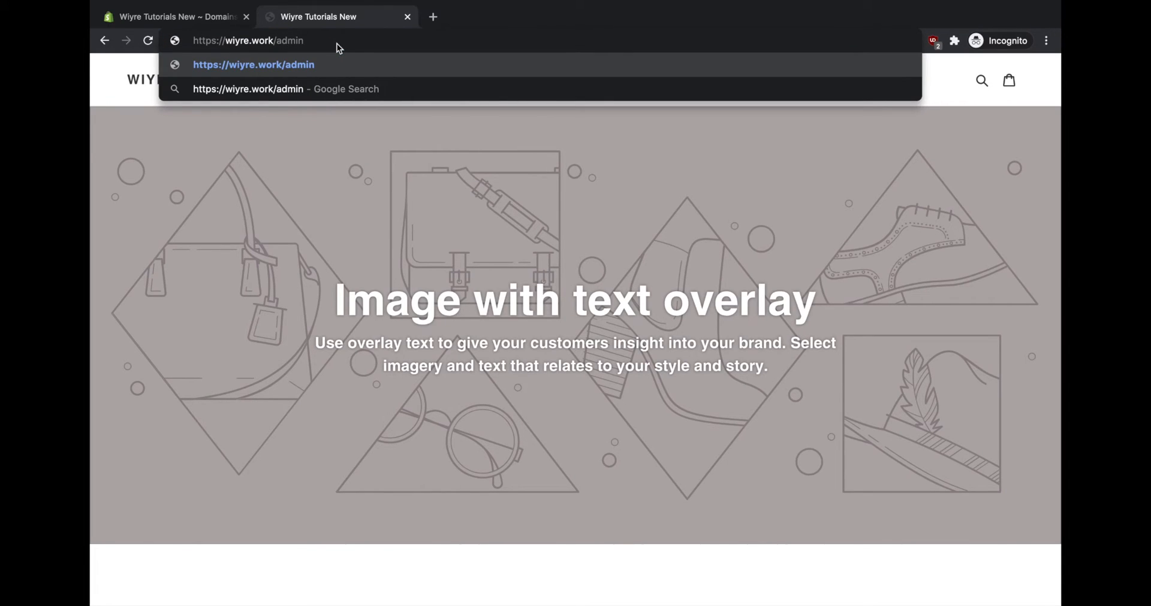
key(Return)
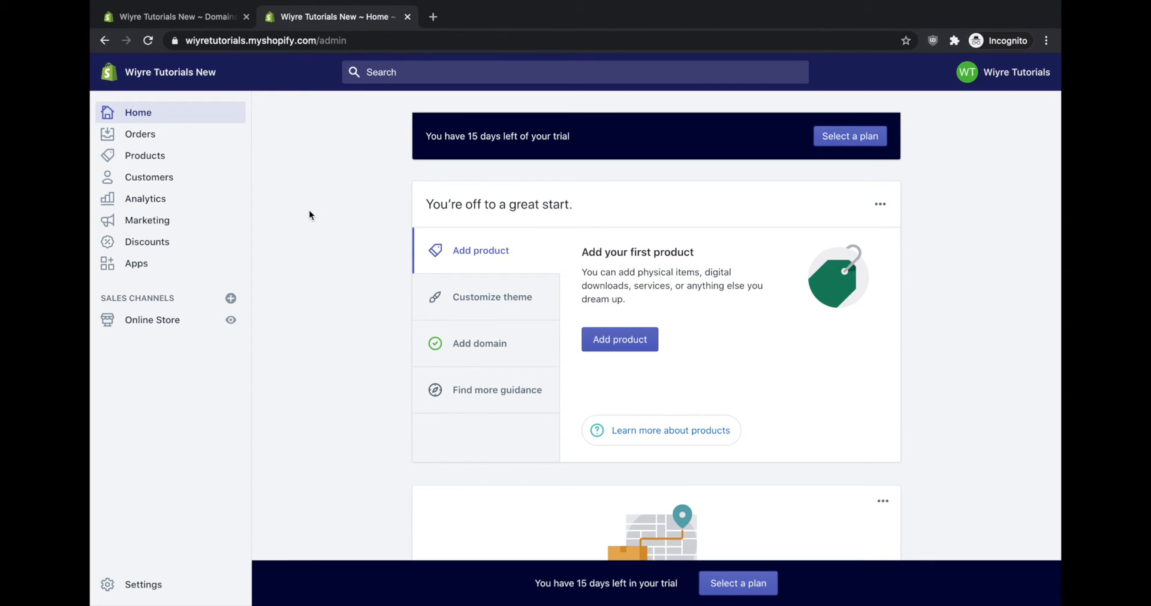
Step: Go to the Online Store section in the second tab's admin
click(151, 319)
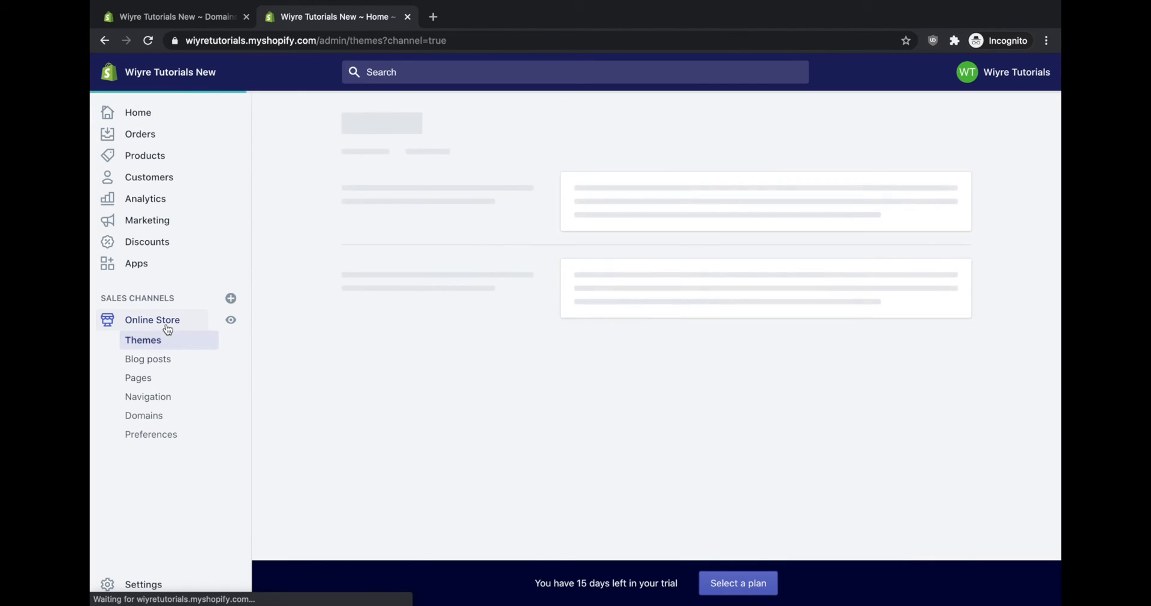